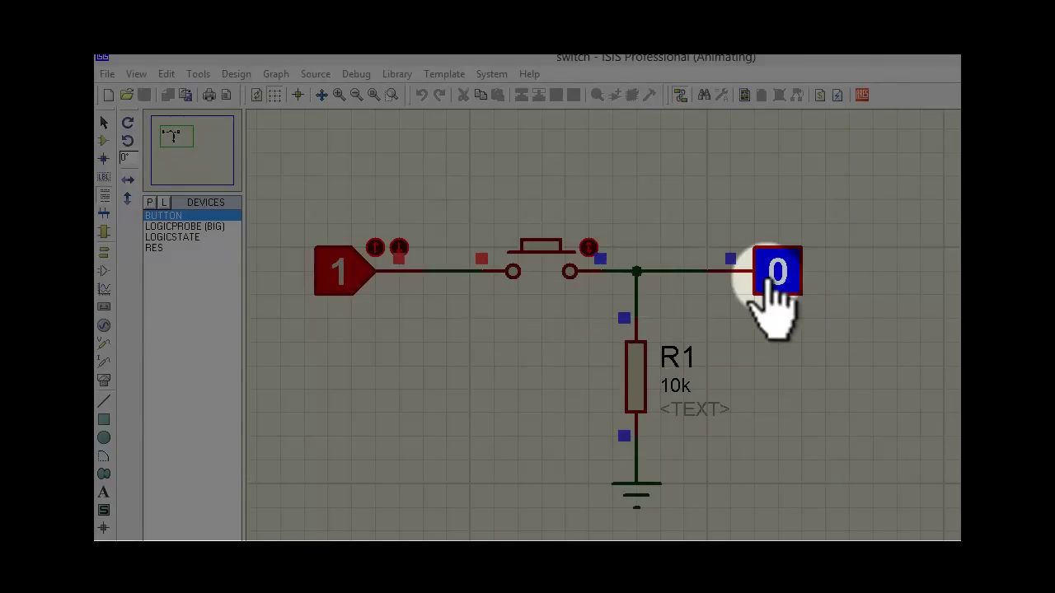
# Step: Press the push button during simulation so the logic probe reads 1
pyautogui.click(540, 256)
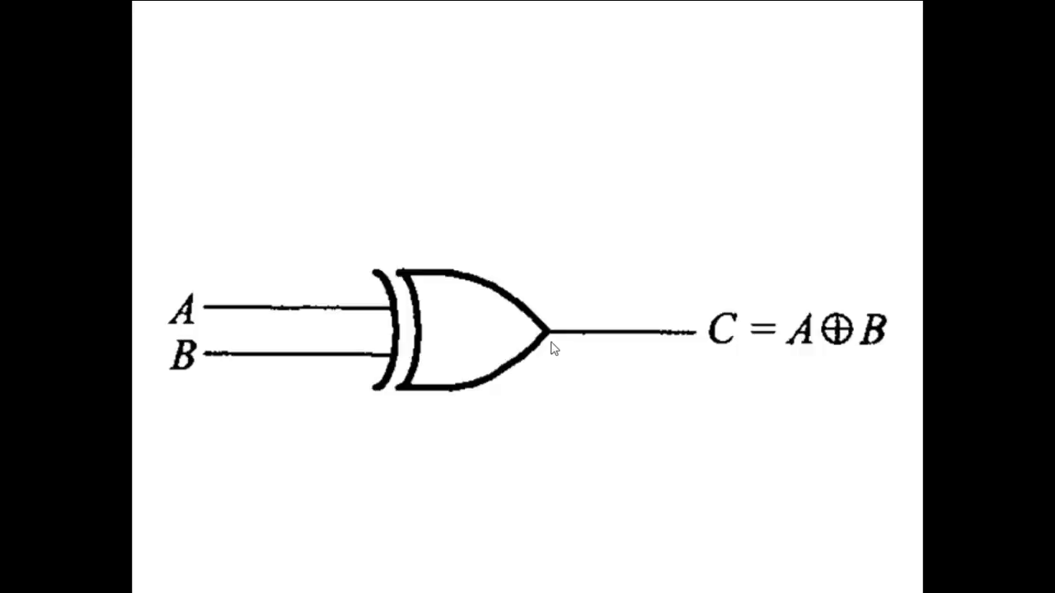
# Step: Advance the slideshow to the Exclusive-OR truth table slide
pyautogui.press('Right')
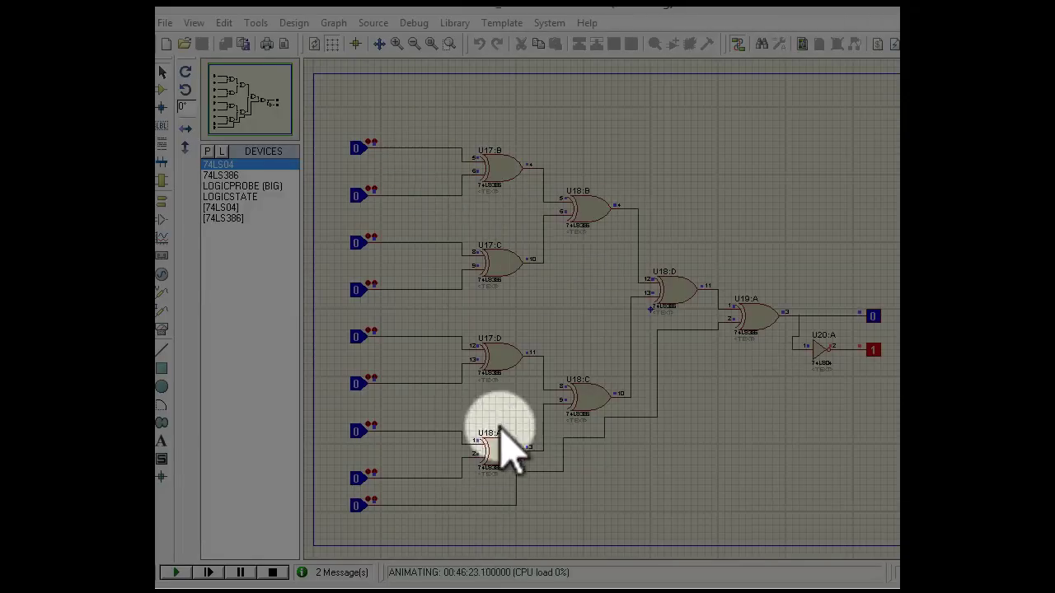
# Step: Toggle all nine LOGICSTATE inputs of the XOR chain from 0 to 1, top to bottom
pyautogui.click(361, 150)
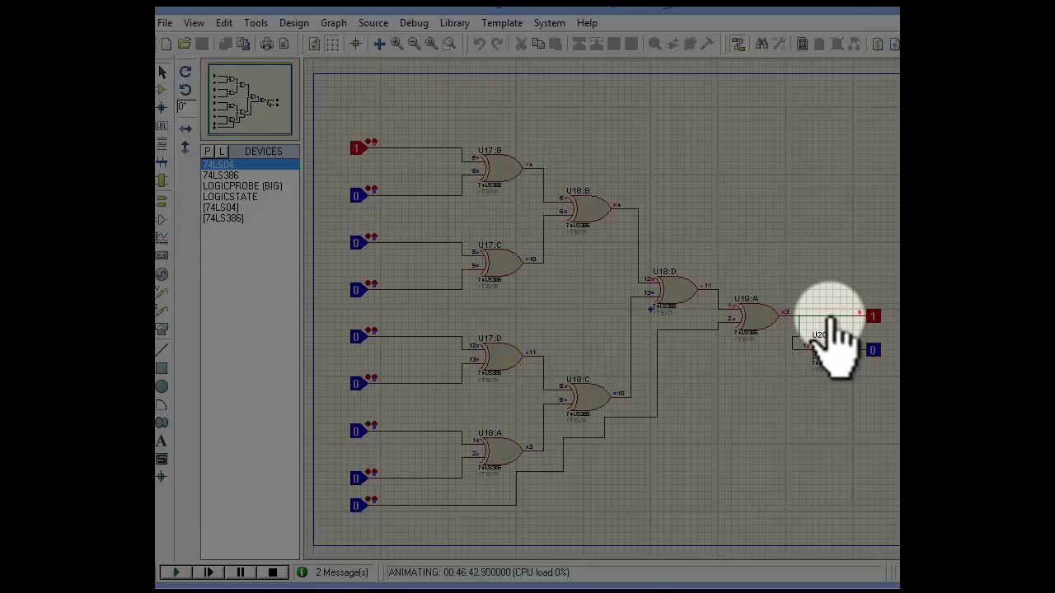
pyautogui.click(358, 196)
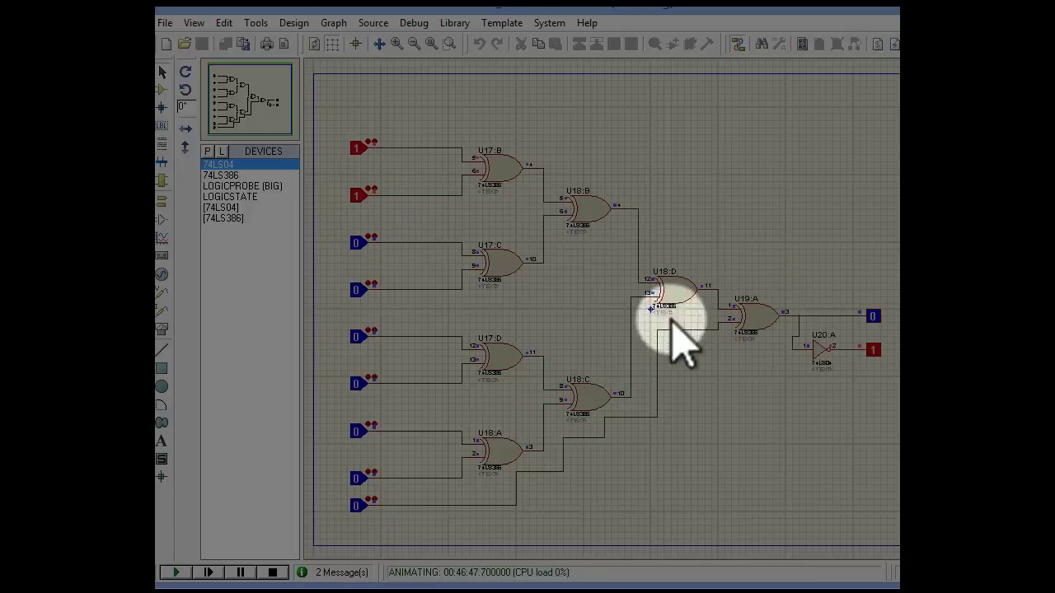
pyautogui.click(357, 242)
pyautogui.click(358, 290)
pyautogui.click(358, 336)
pyautogui.click(356, 383)
pyautogui.click(356, 431)
pyautogui.click(356, 478)
pyautogui.click(356, 501)
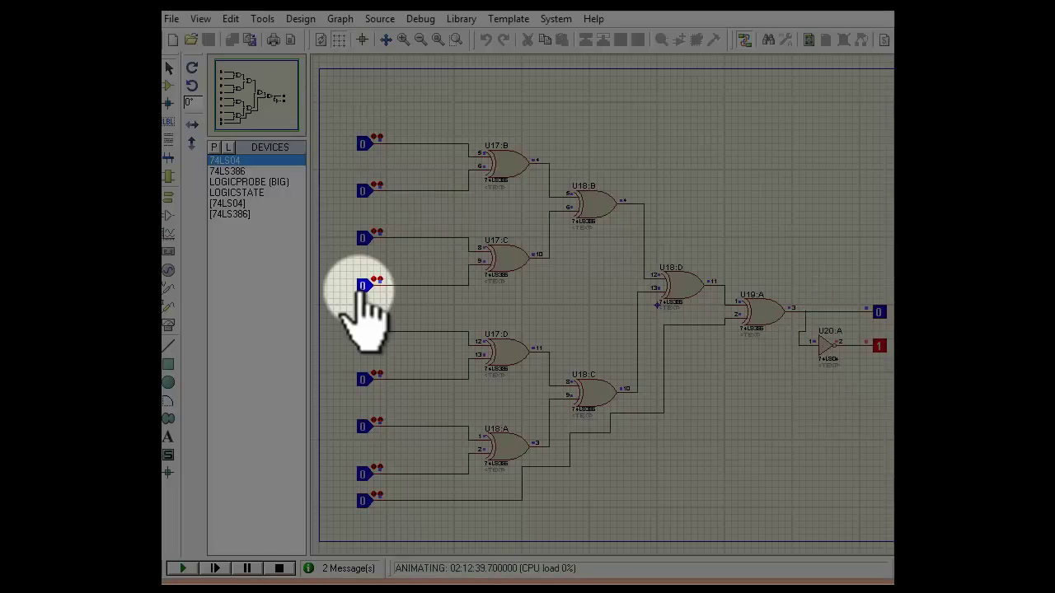
# Step: Set the fourth and fifth XOR-chain inputs to 1 to test two high inputs
pyautogui.click(363, 286)
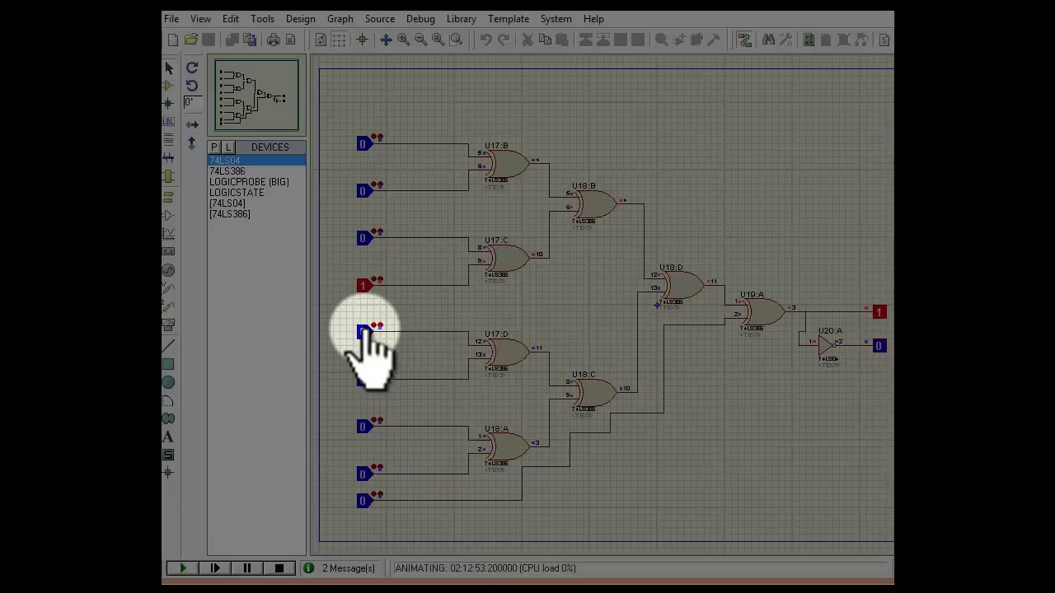
pyautogui.click(363, 379)
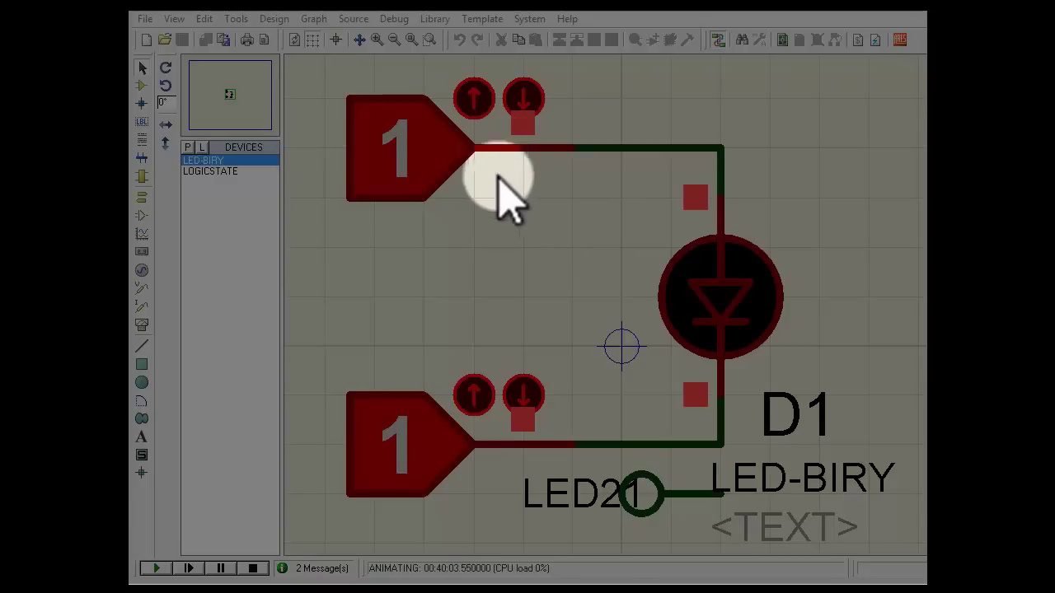
# Step: Toggle the logic inputs so LED D1 glows red, then bring the LED grid window forward
pyautogui.click(452, 160)
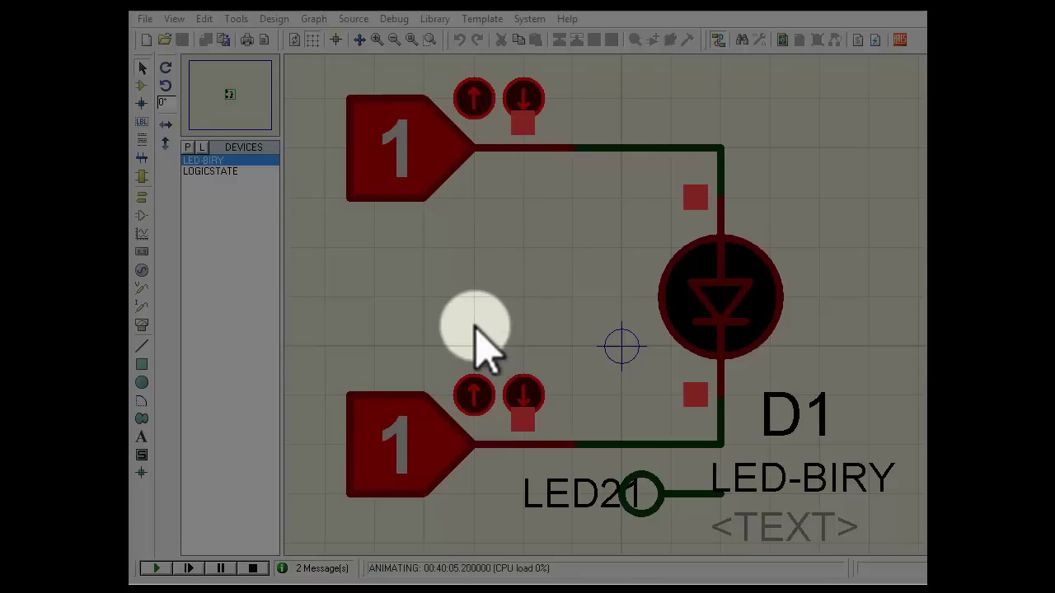
pyautogui.click(408, 436)
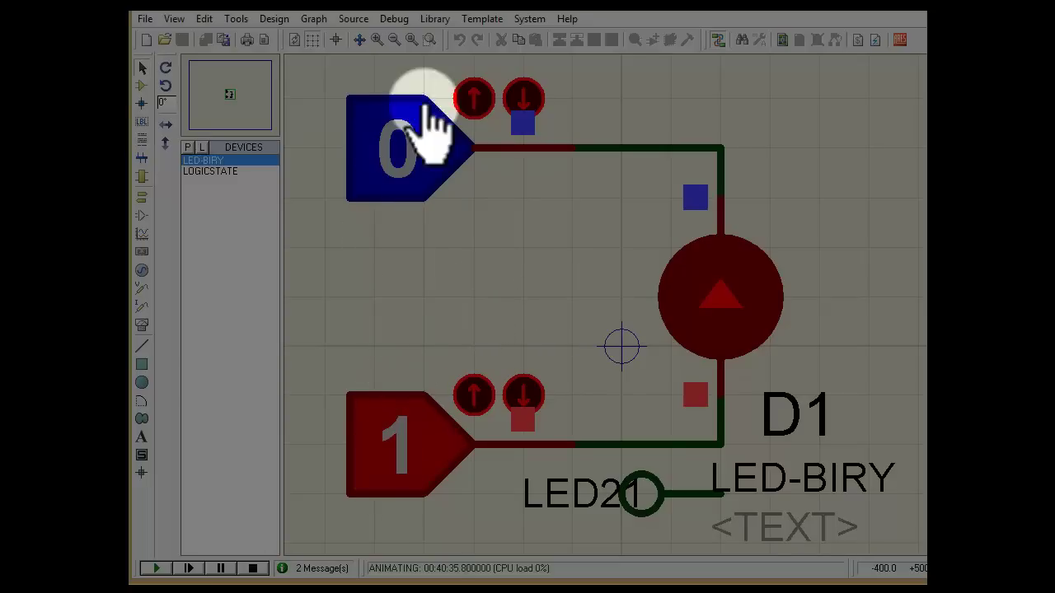
pyautogui.moveTo(330, 577)
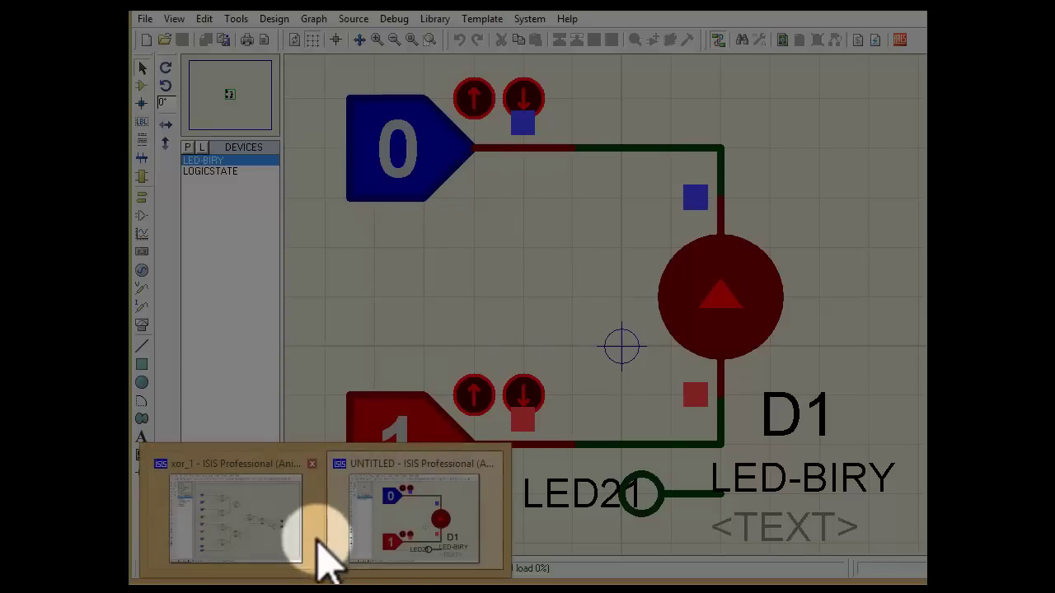
pyautogui.click(305, 546)
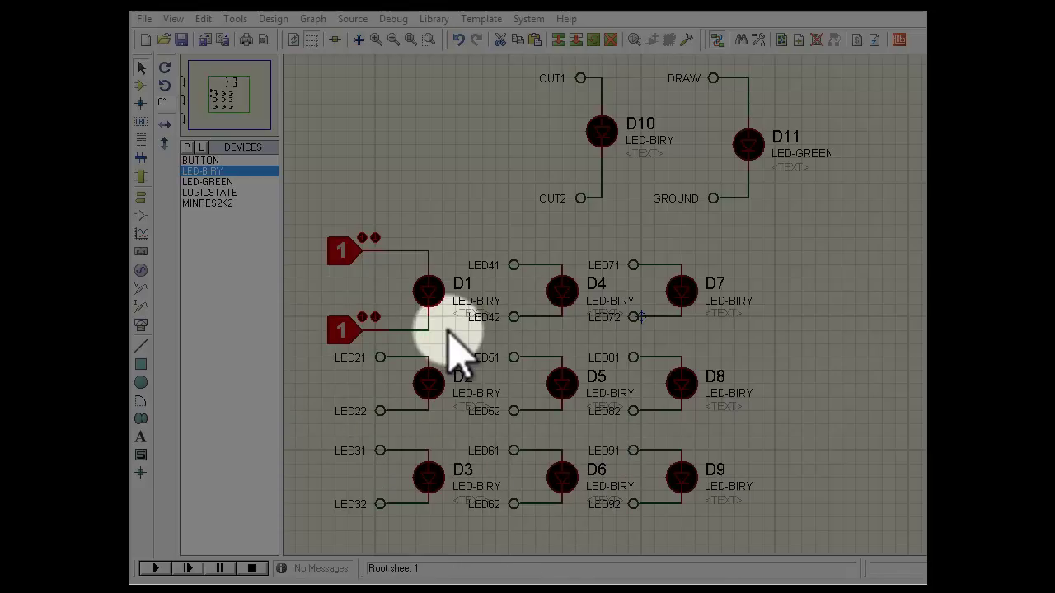
# Step: Zoom in and out on the LED grid sheet to inspect it
pyautogui.scroll(-3, 458, 350)
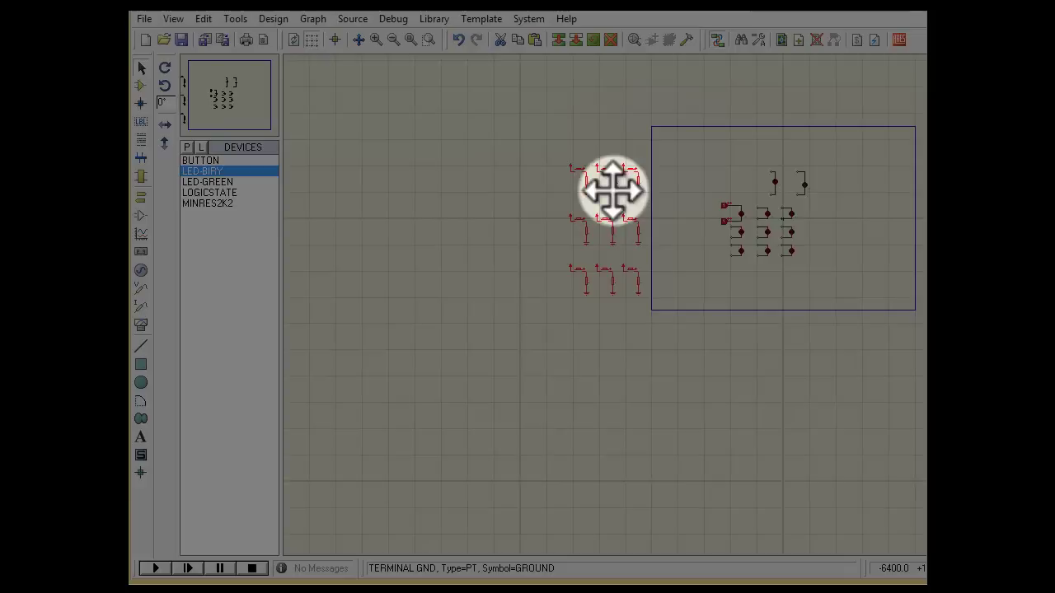
pyautogui.scroll(2, 610, 188)
pyautogui.scroll(-2, 632, 431)
pyautogui.scroll(2, 624, 267)
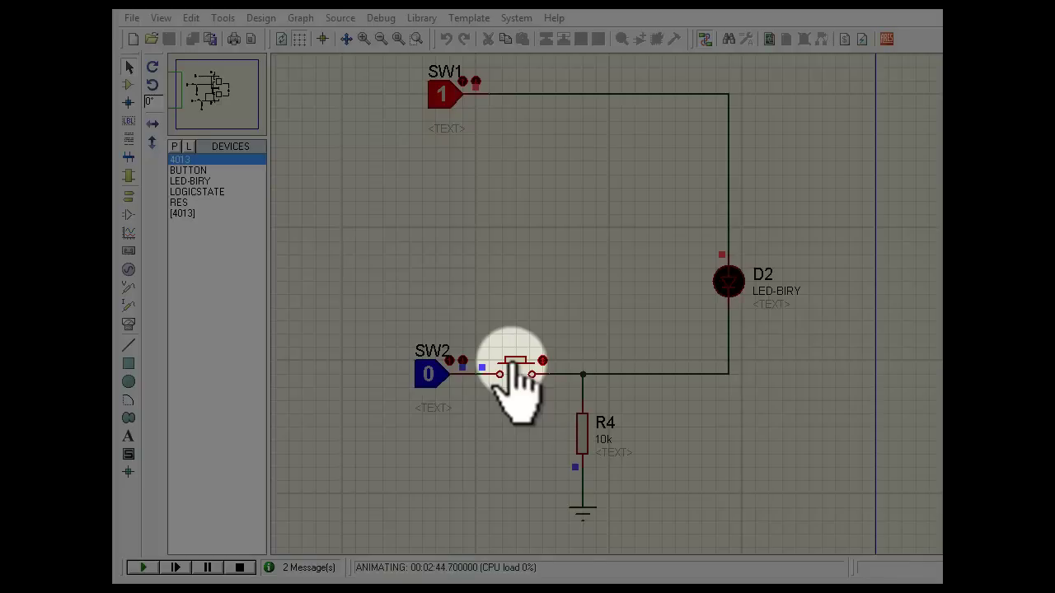
# Step: Press SW2's button to light LED D2, then move the view to the 4013 flip-flop circuit
pyautogui.click(513, 363)
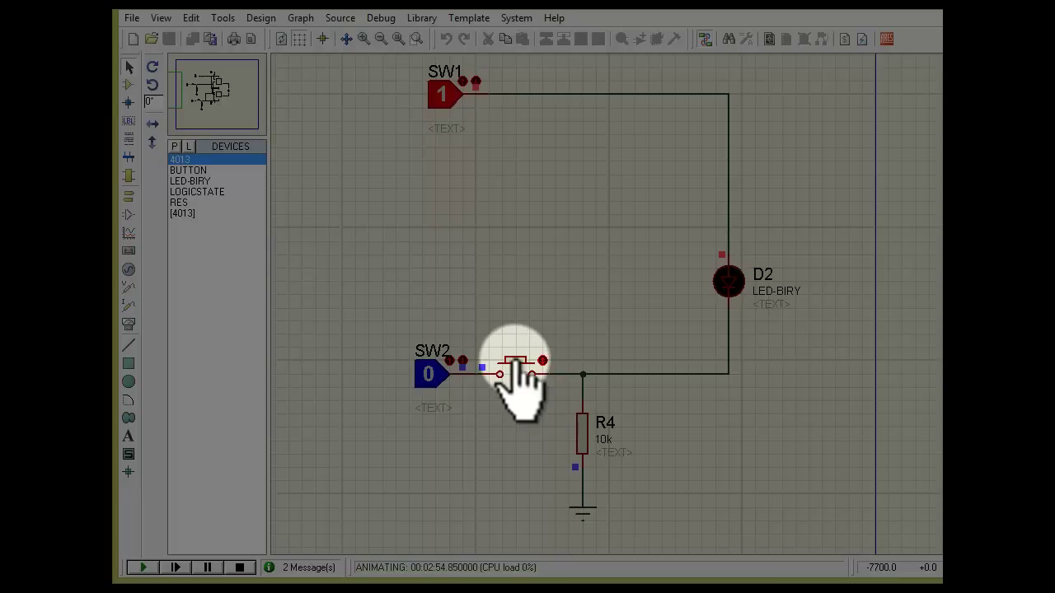
pyautogui.click(513, 363)
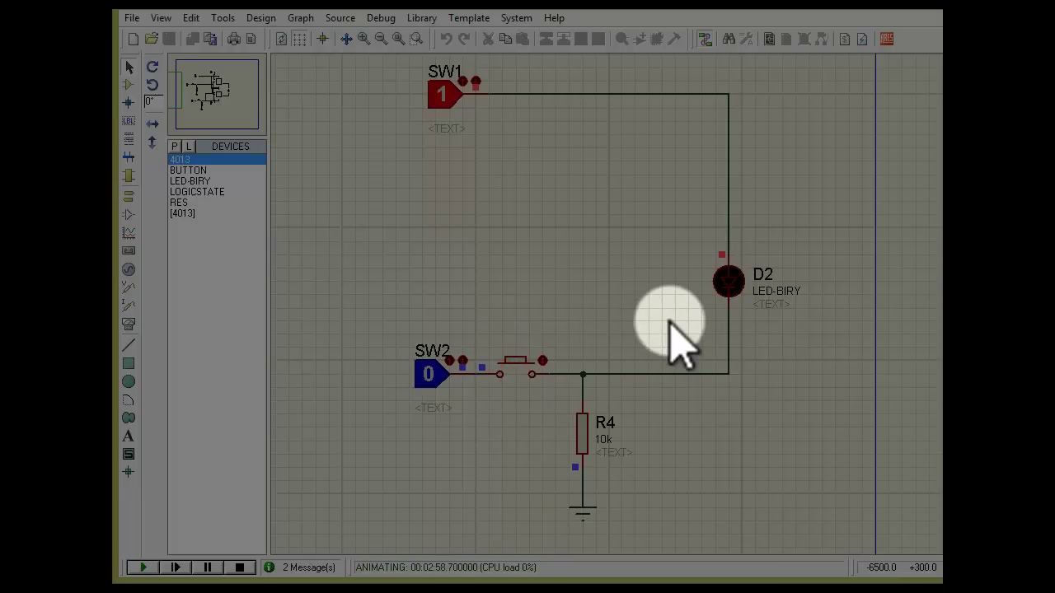
pyautogui.scroll(-1, 670, 324)
pyautogui.scroll(-1, 671, 323)
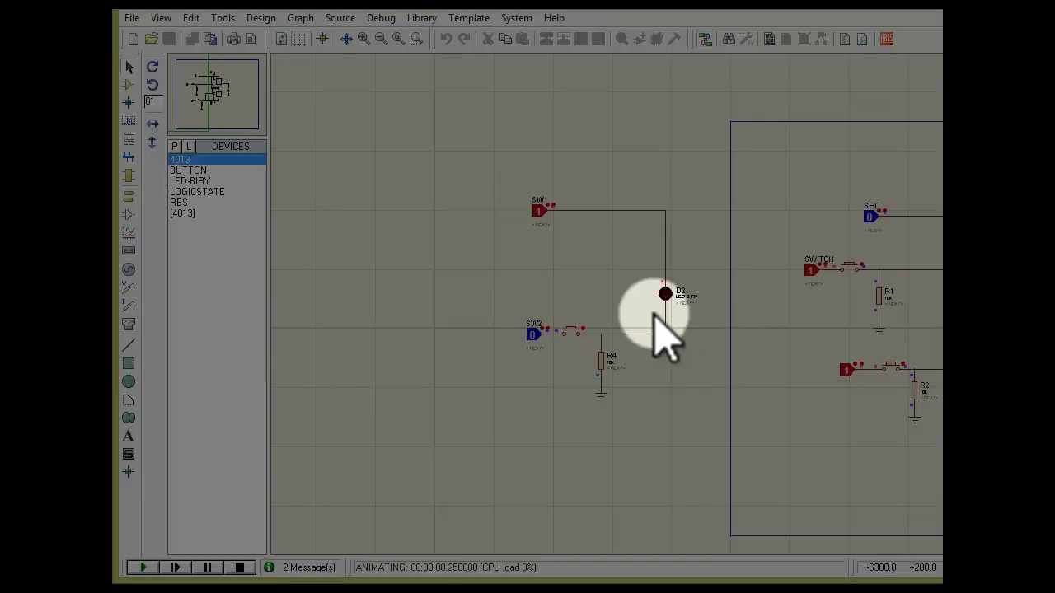
pyautogui.moveTo(810, 321); pyautogui.dragTo(509, 300)
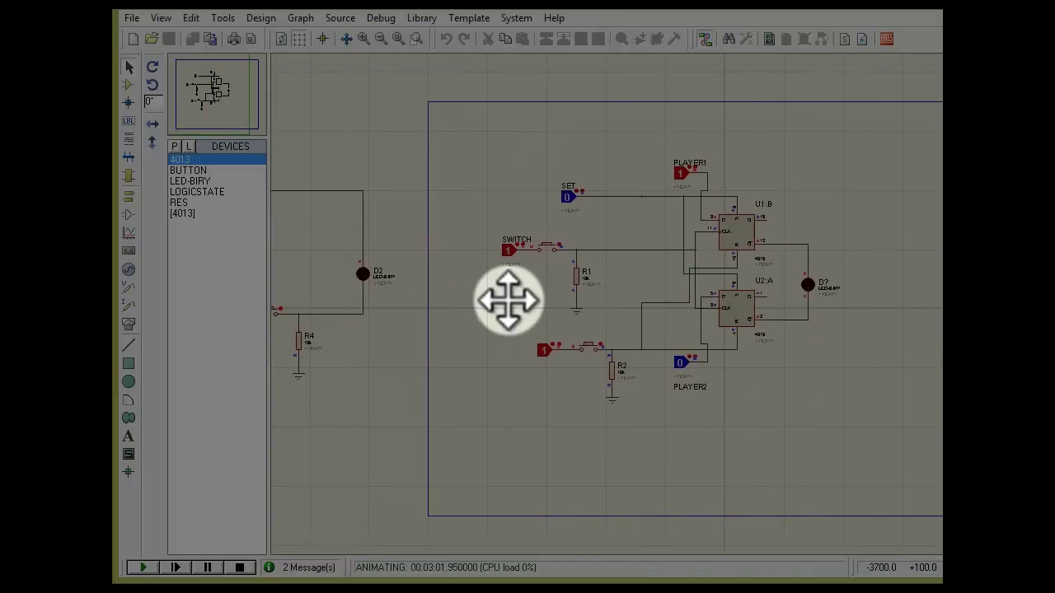
pyautogui.scroll(1, 753, 278)
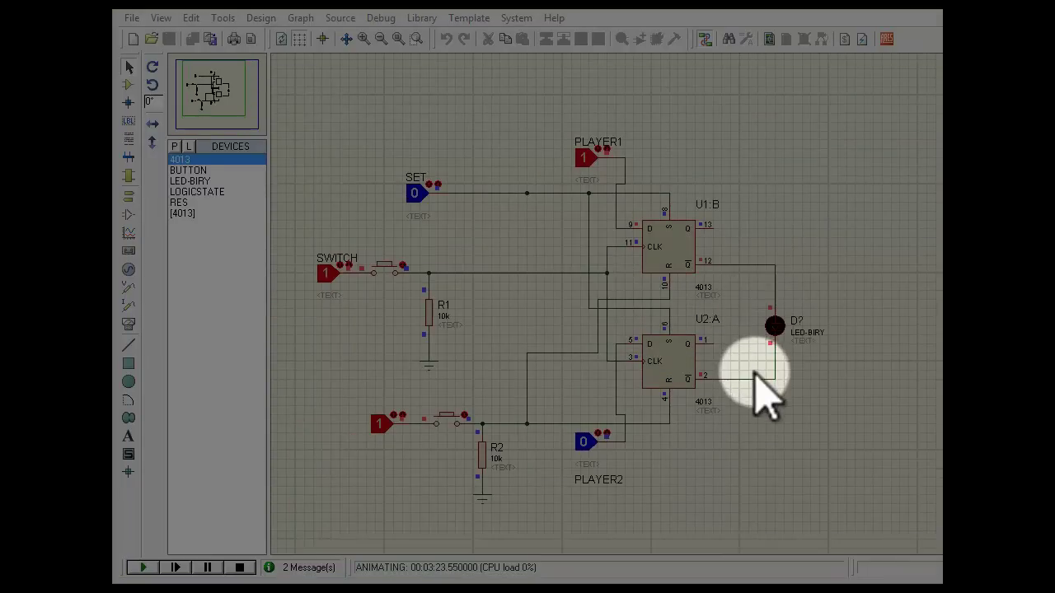
# Step: Pulse SWITCH to clock the 4013 flip-flops
pyautogui.click(385, 268)
pyautogui.click(386, 266)
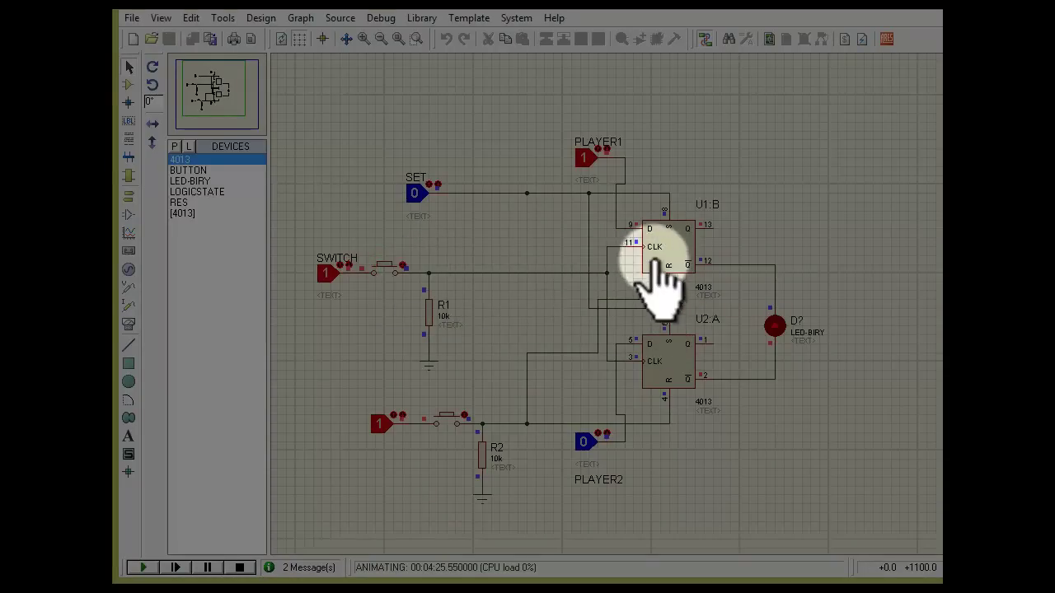
pyautogui.click(384, 267)
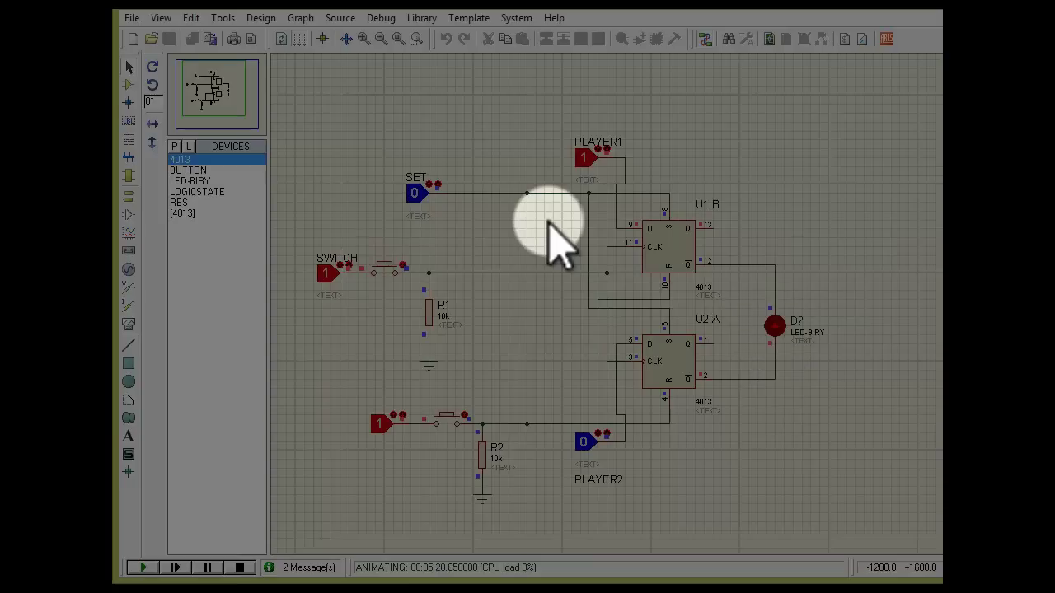
# Step: Set PLAYER1 to 0 and PLAYER2 to 1, then pulse SWITCH so the LED glows yellow
pyautogui.click(584, 158)
pyautogui.click(586, 442)
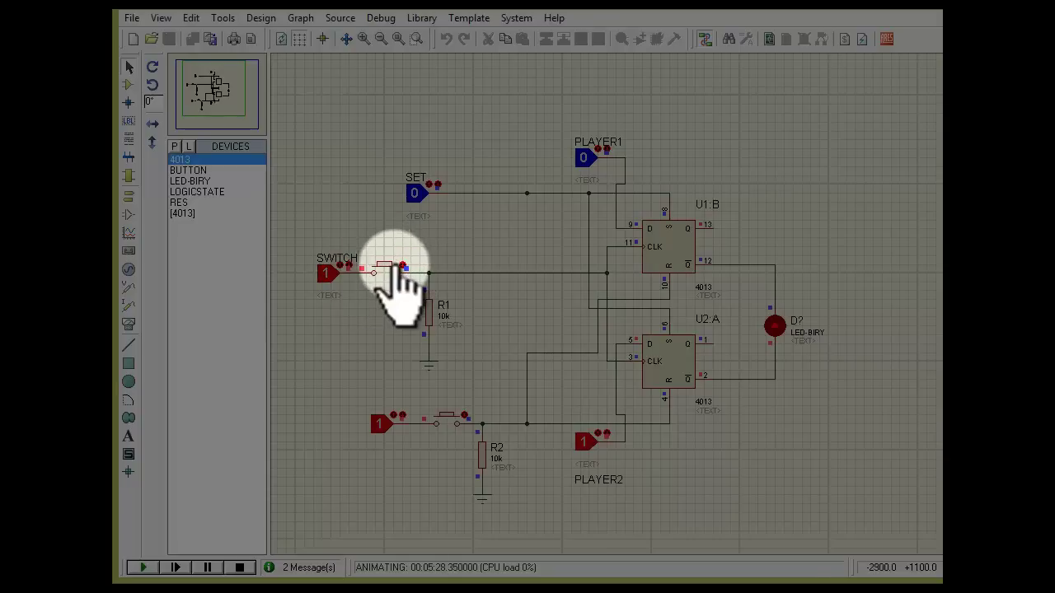
pyautogui.click(386, 271)
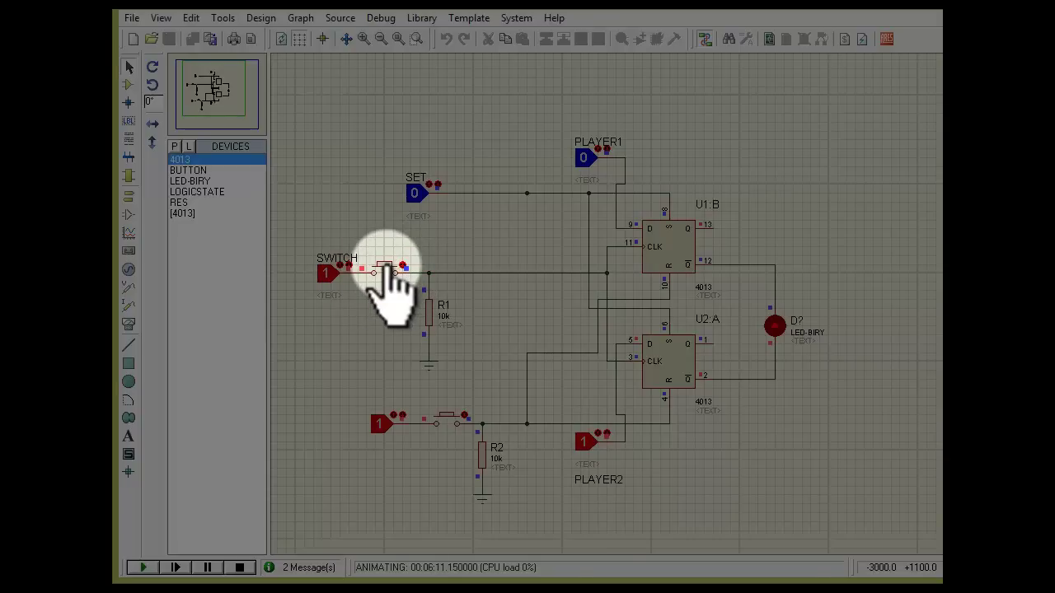
pyautogui.moveTo(387, 266)
pyautogui.mouseDown()
pyautogui.moveTo(417, 322)
pyautogui.moveTo(392, 260)
pyautogui.mouseUp()
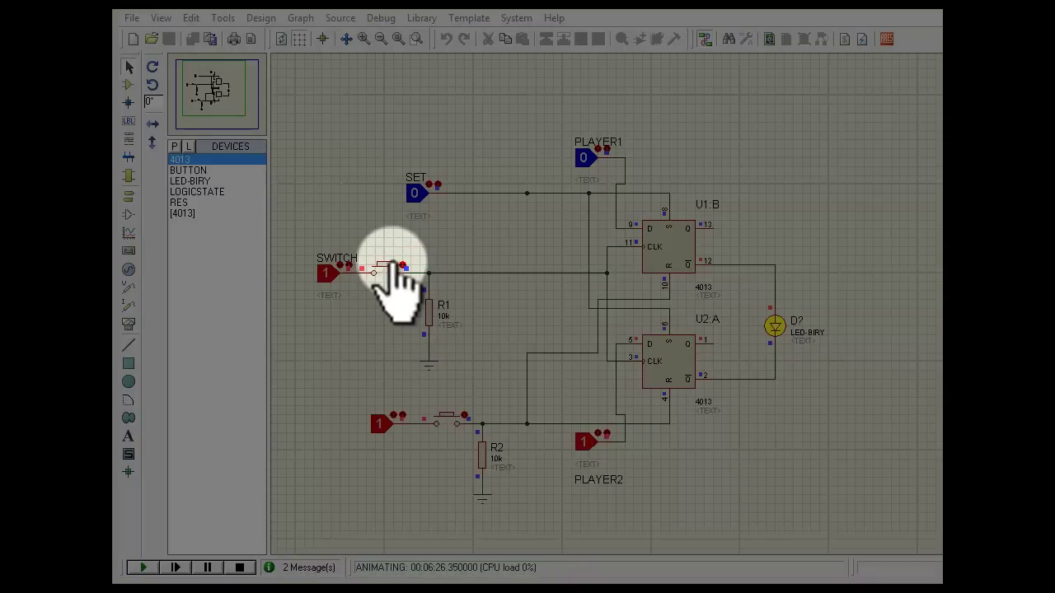
pyautogui.moveTo(396, 277); pyautogui.dragTo(669, 268)
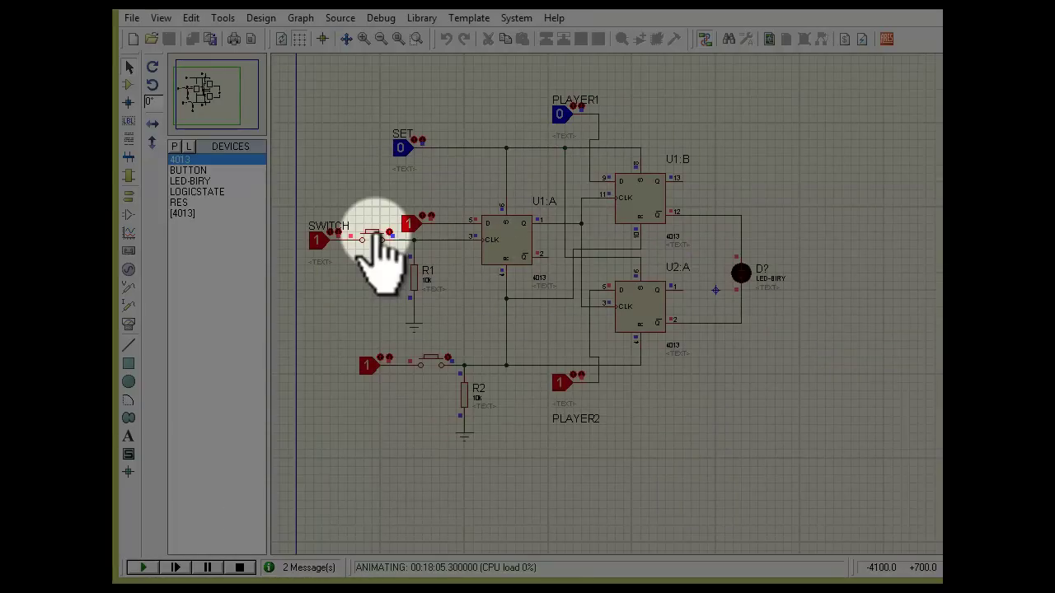
# Step: Pulse SWITCH and press the lower push button to clock the flip-flops
pyautogui.click(375, 233)
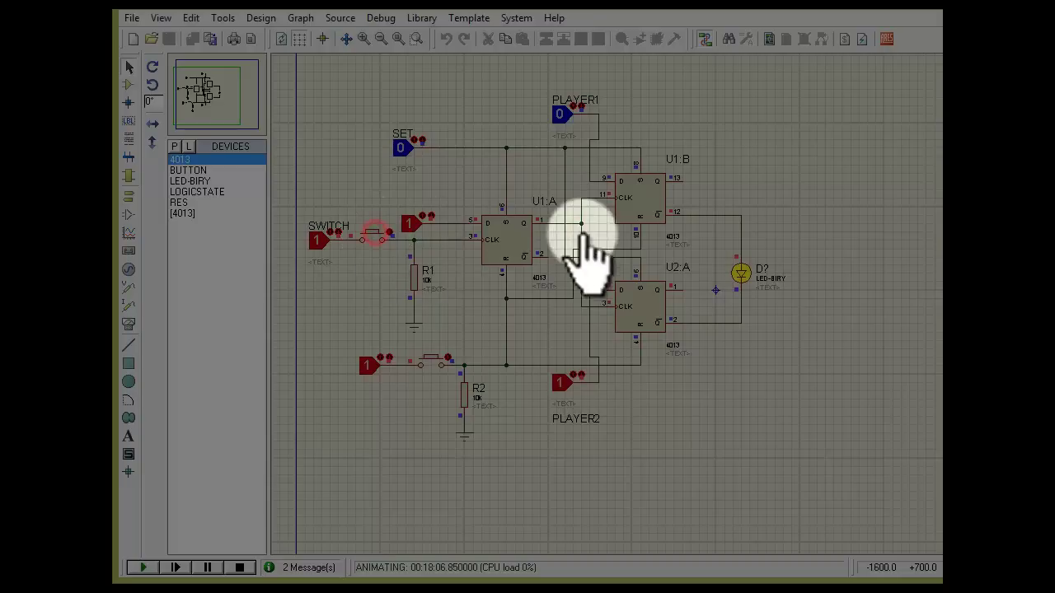
pyautogui.click(369, 231)
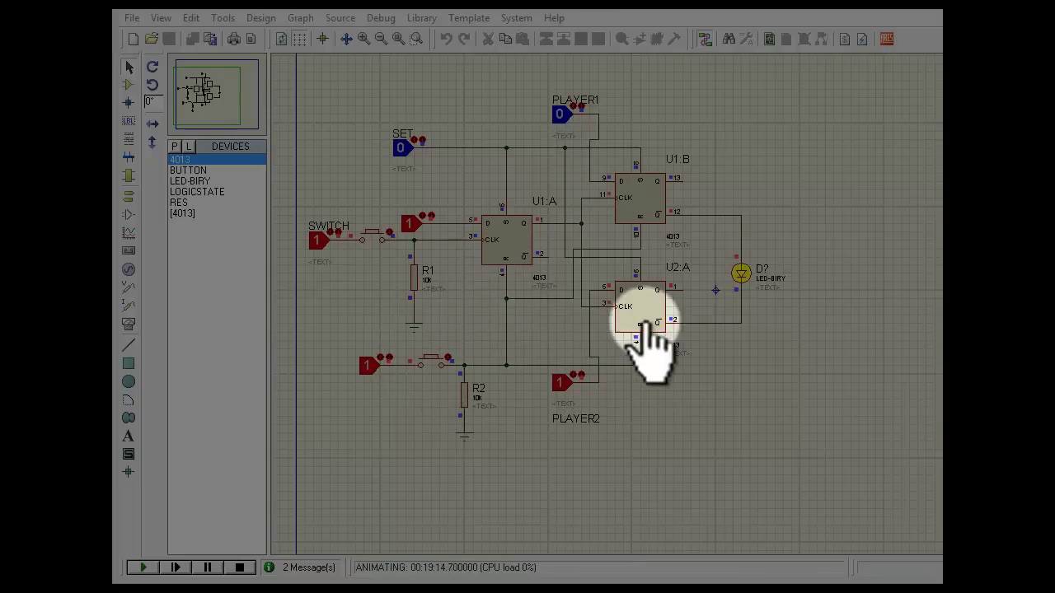
pyautogui.click(431, 359)
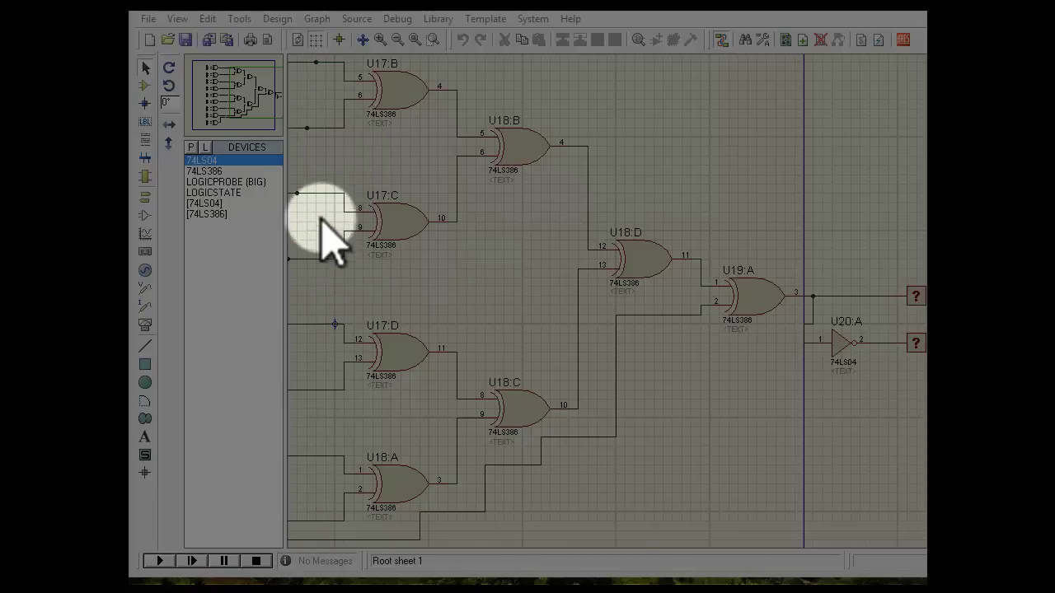
# Step: Zoom out and start the simulation with F12
pyautogui.scroll(-3, 342, 247)
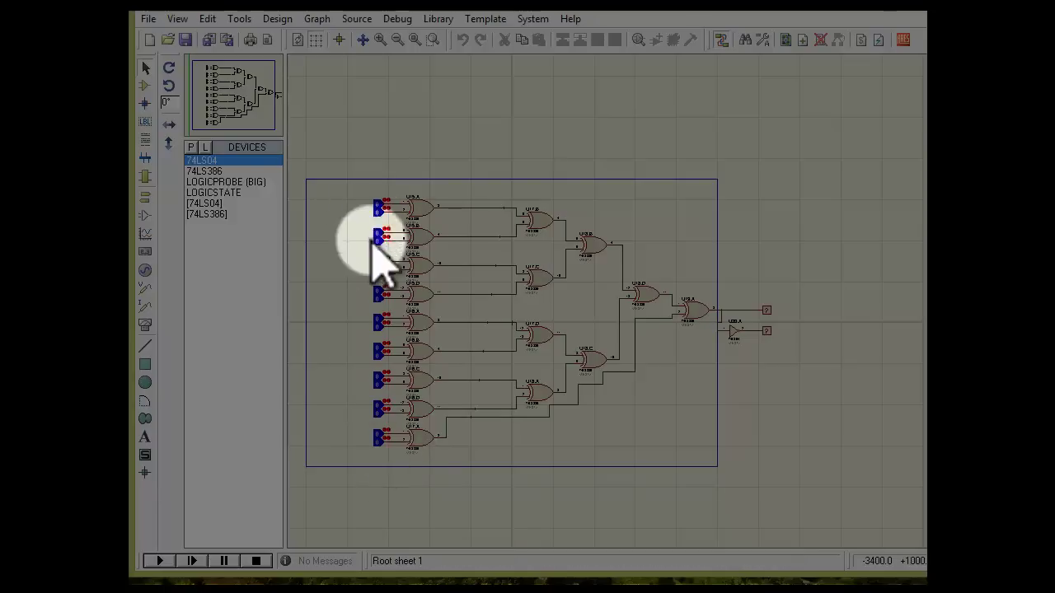
pyautogui.press('F12')
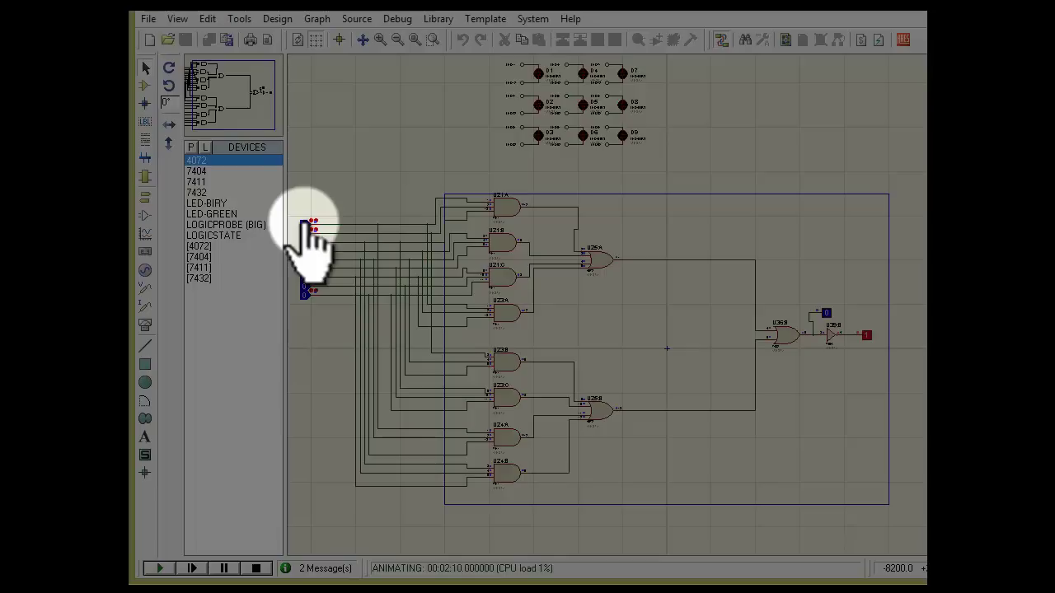
# Step: Toggle the top LOGICSTATE input to 1 while the simulation runs
pyautogui.click(304, 223)
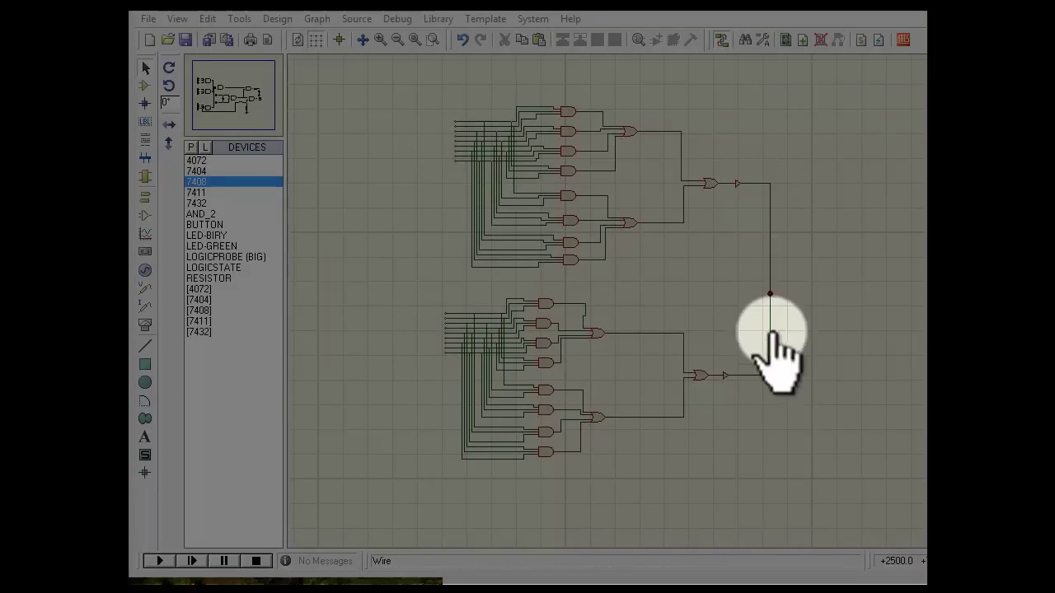
# Step: Wire the output junction to the upper OR gate's output
pyautogui.click(770, 294)
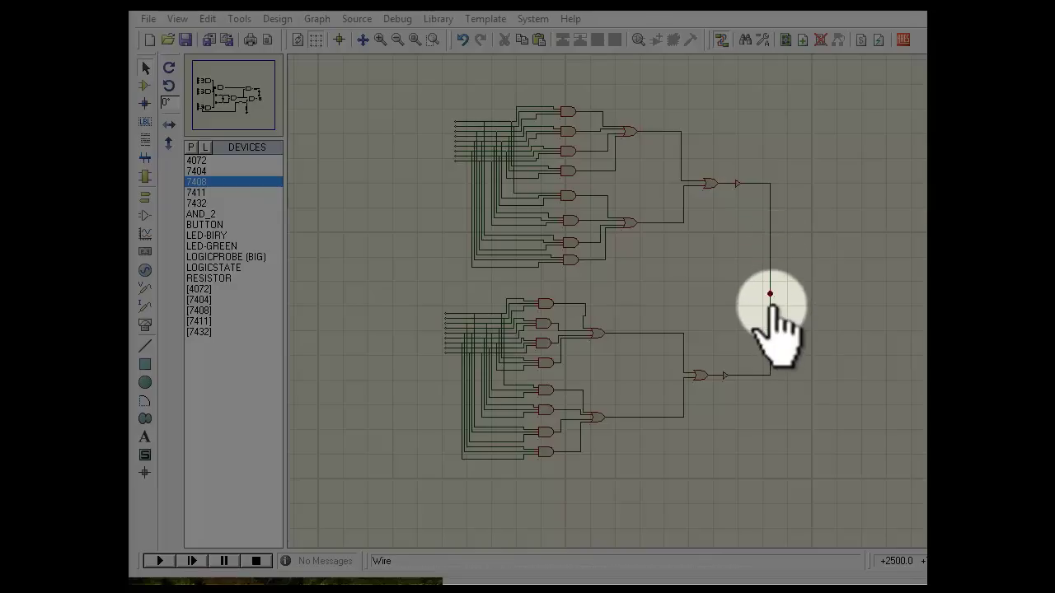
pyautogui.click(765, 185)
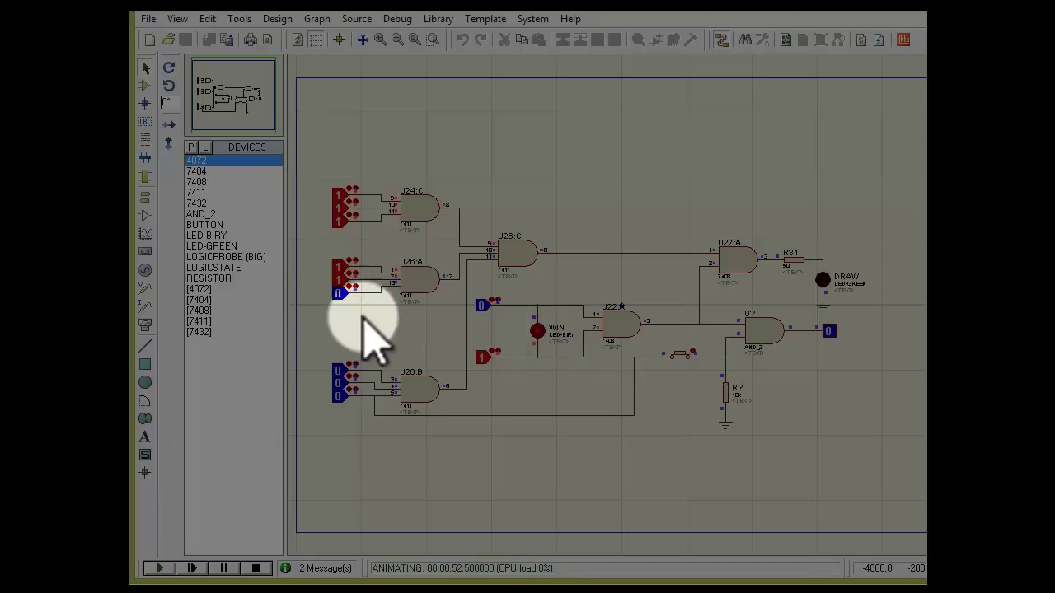
# Step: Select the newly added two-input AND gate in the running draw circuit
pyautogui.click(757, 323)
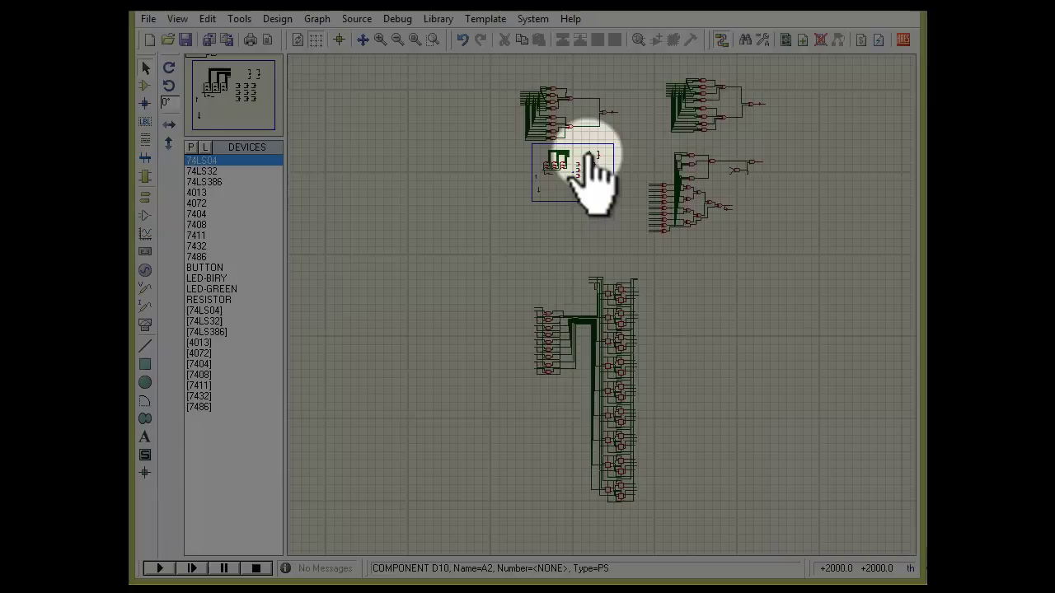
# Step: Zoom in on the tic-tac-toe switches and LEDs and start the simulation with F12
pyautogui.scroll(3, 614, 321)
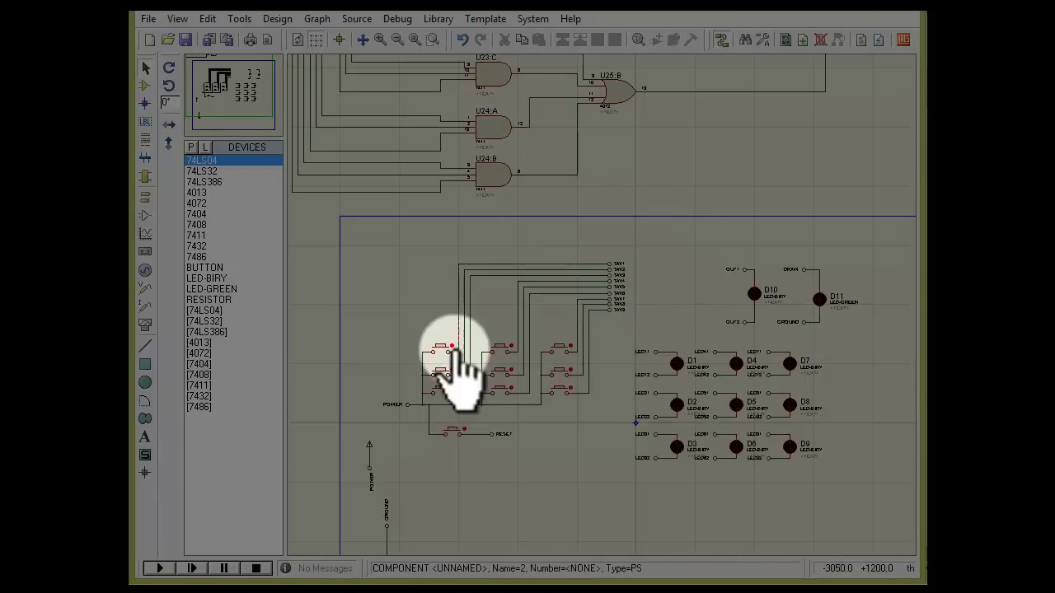
pyautogui.scroll(-3, 453, 376)
pyautogui.scroll(3, 612, 292)
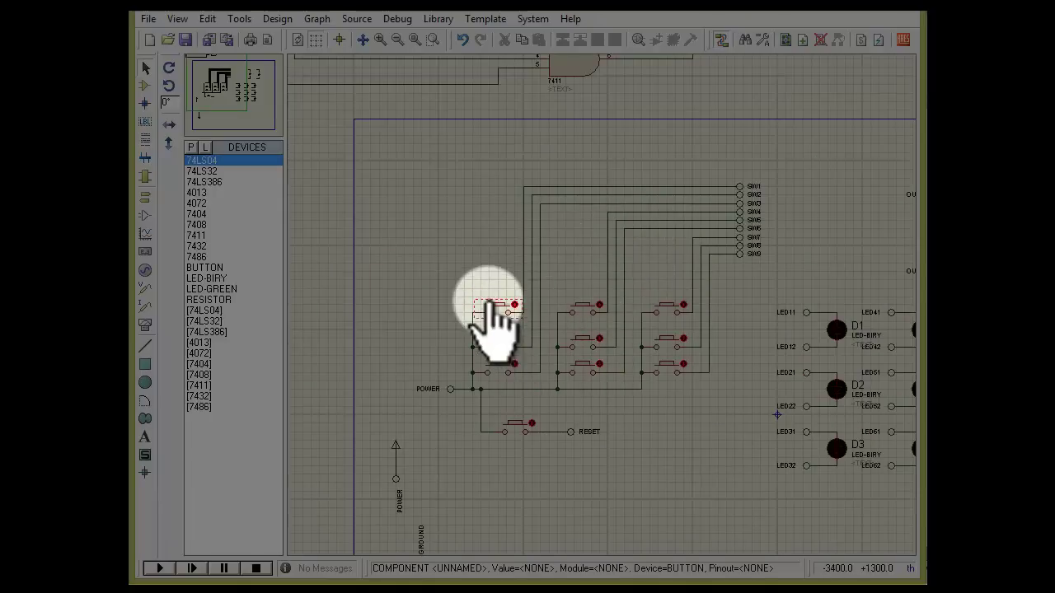
pyautogui.press('F12')
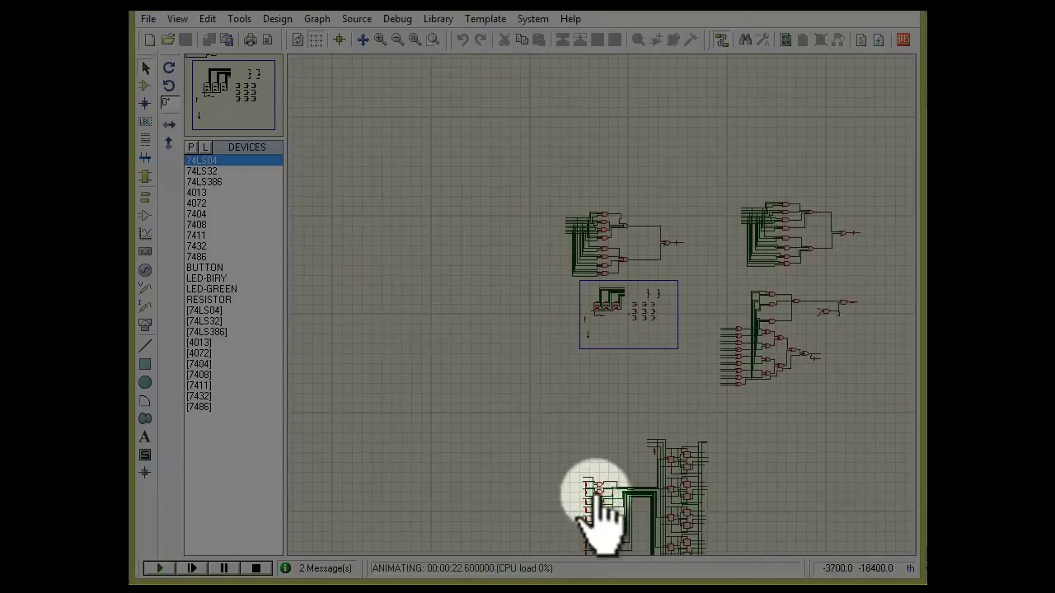
pyautogui.scroll(3, 601, 498)
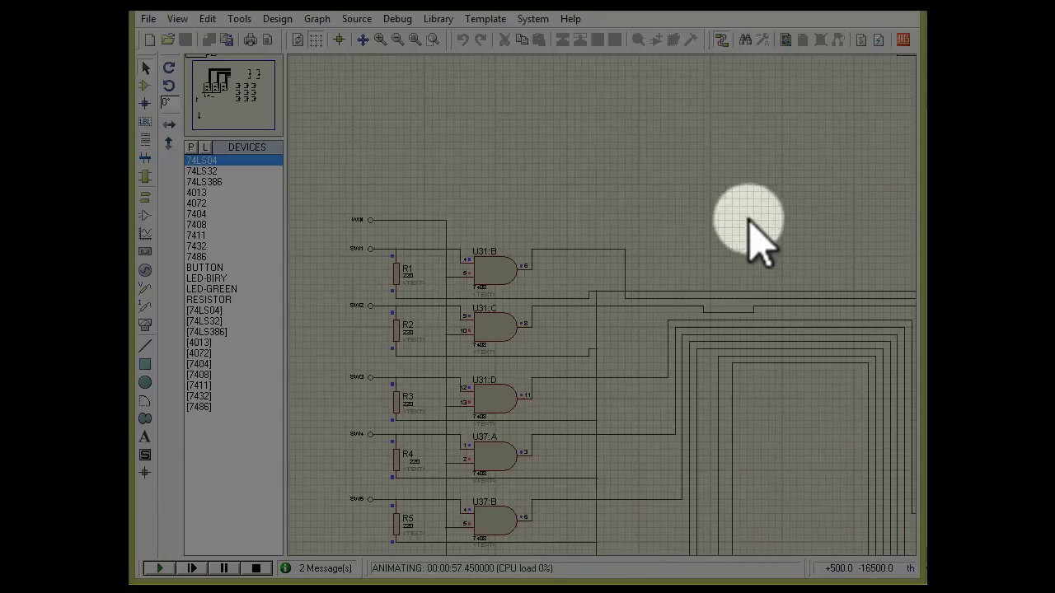
pyautogui.moveTo(753, 236); pyautogui.dragTo(724, 230)
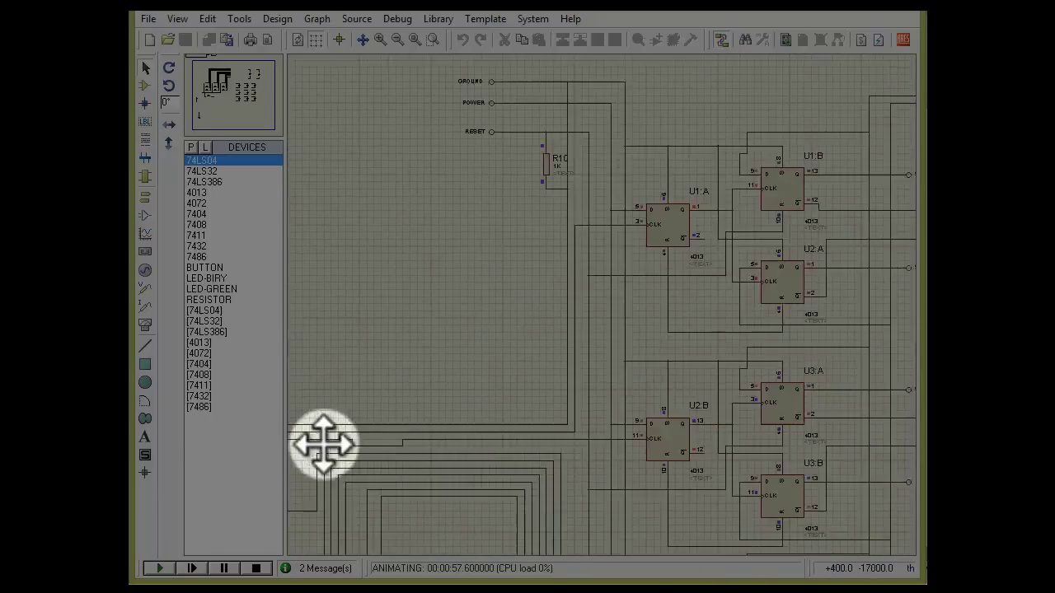
pyautogui.moveTo(322, 440); pyautogui.dragTo(306, 440)
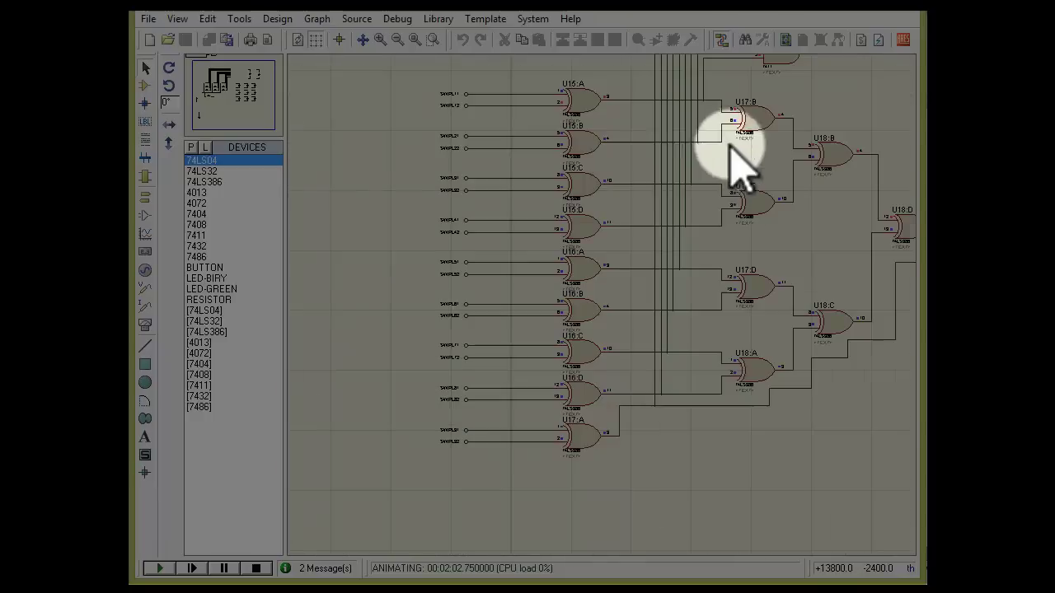
pyautogui.scroll(-2, 862, 264)
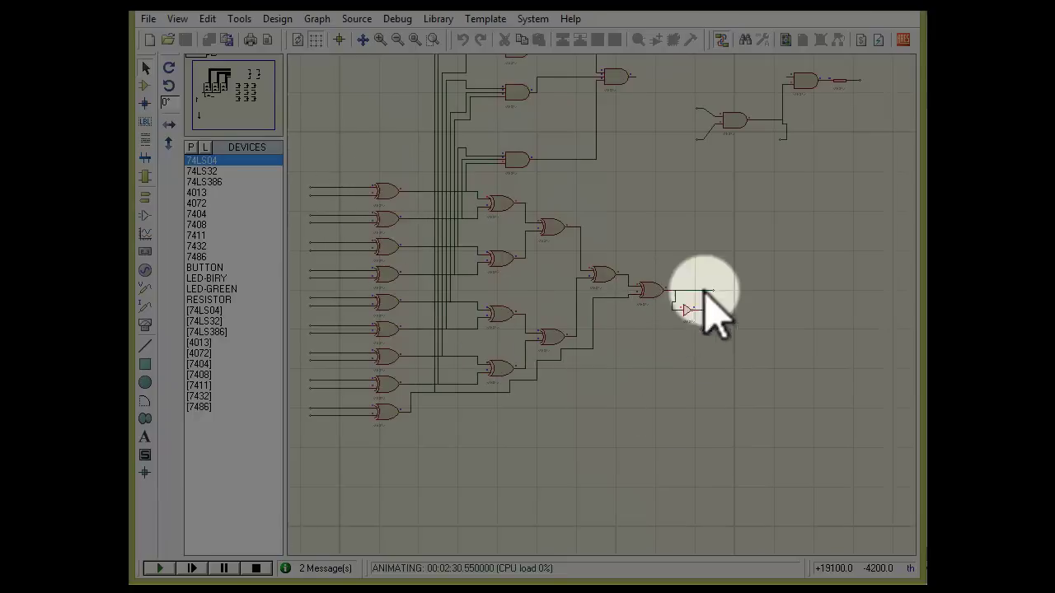
pyautogui.press('F5')
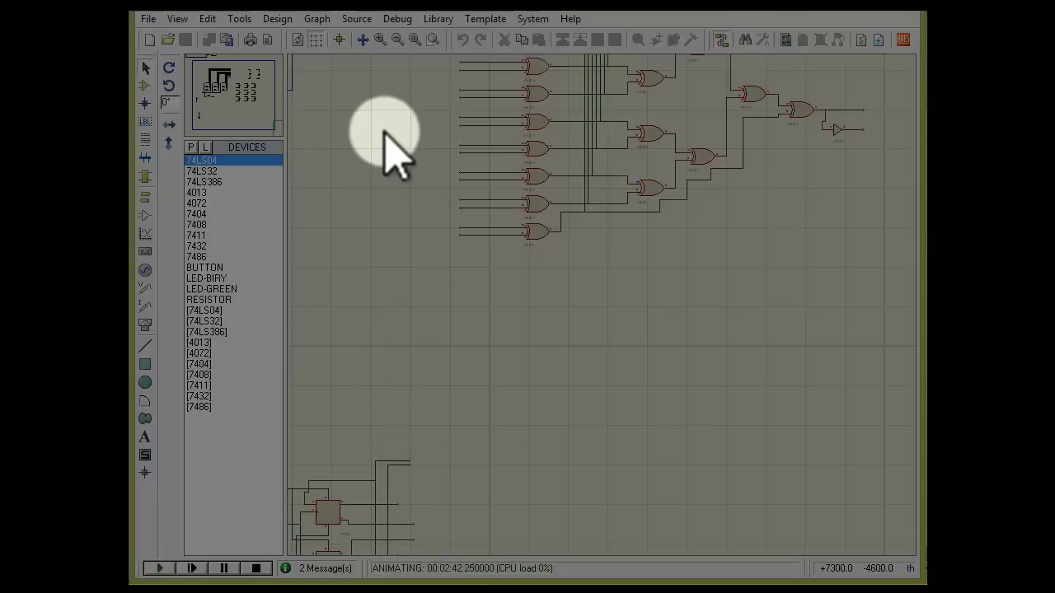
pyautogui.scroll(-2, 391, 156)
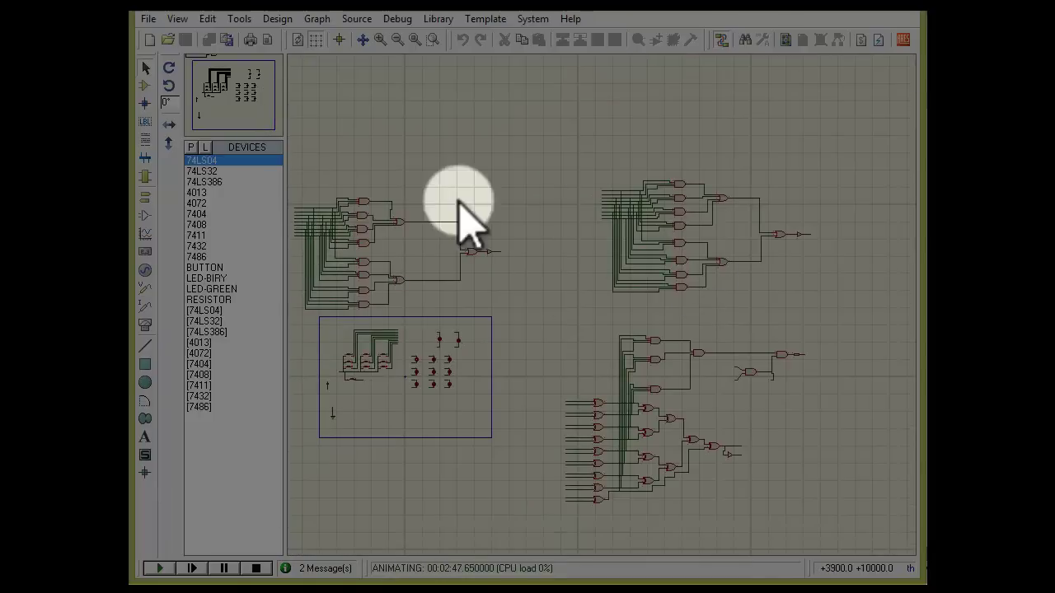
pyautogui.scroll(2, 676, 224)
pyautogui.scroll(-2, 544, 195)
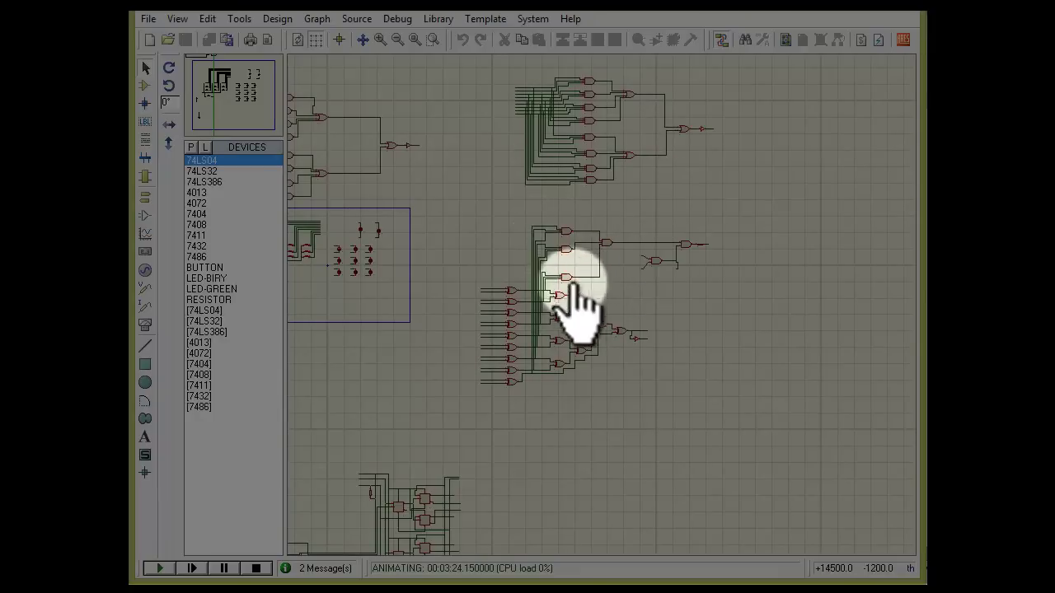
pyautogui.scroll(2, 544, 272)
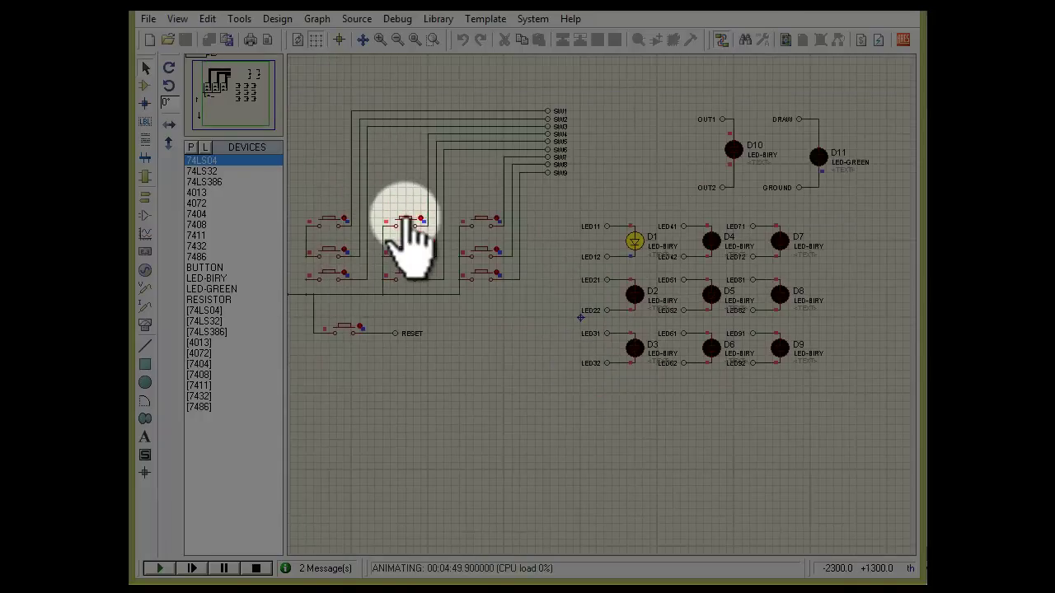
# Step: Press the centre, top-right and bottom-right square buttons to light D5, D7 and D9
pyautogui.click(408, 249)
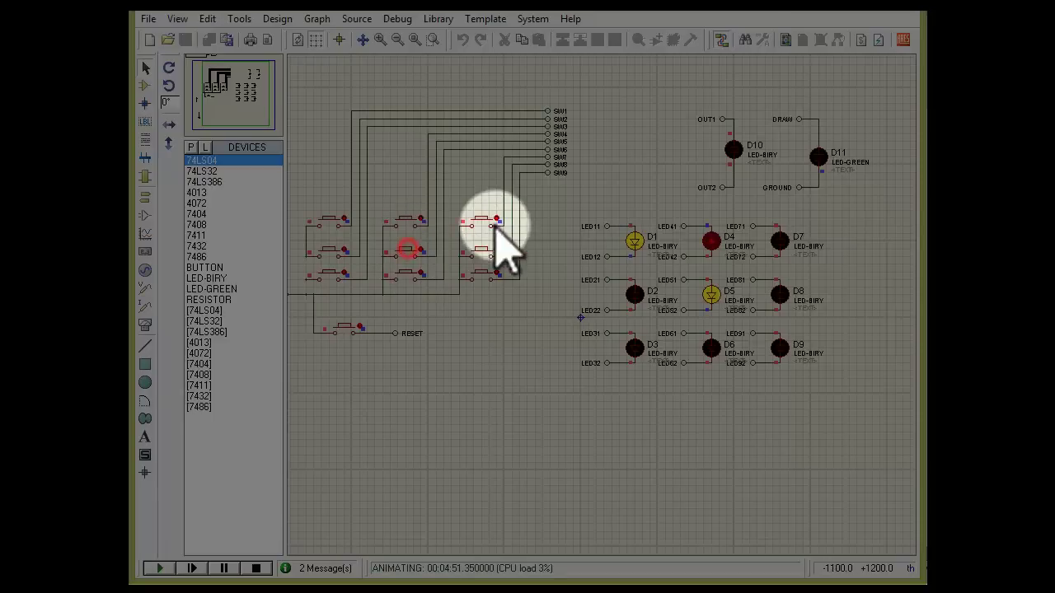
pyautogui.click(486, 220)
pyautogui.click(486, 272)
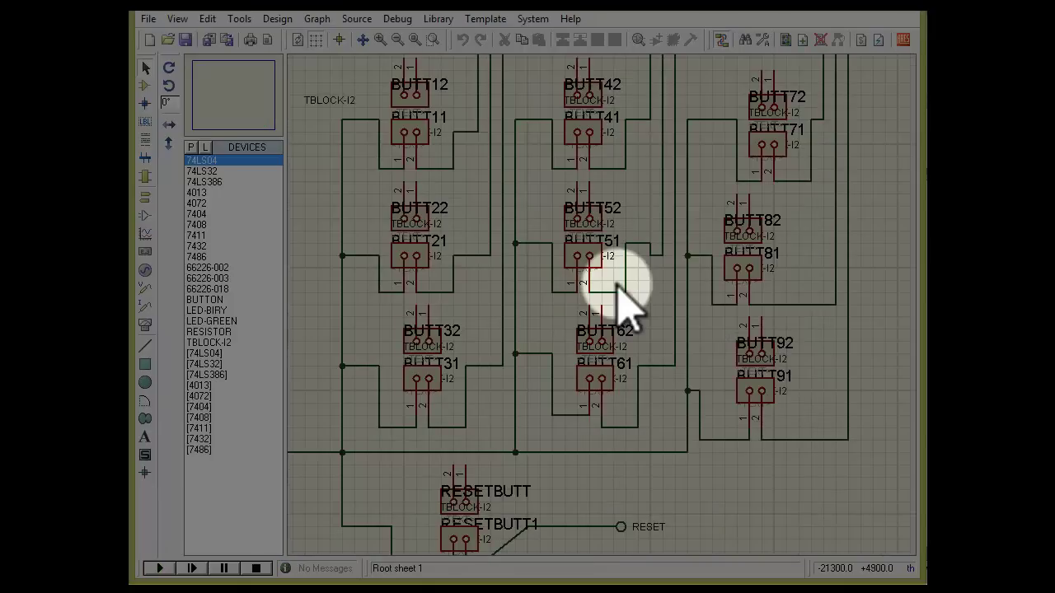
# Step: Zoom around the TBLOCK button blocks and connector sections of the PCB schematic
pyautogui.scroll(-3, 808, 382)
pyautogui.scroll(3, 606, 218)
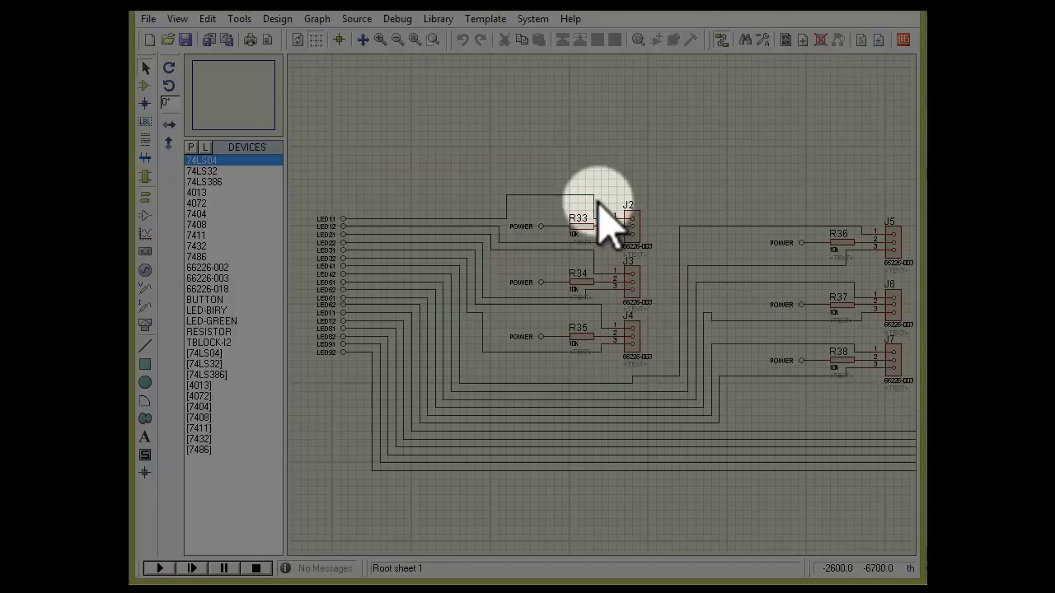
pyautogui.scroll(-3, 624, 259)
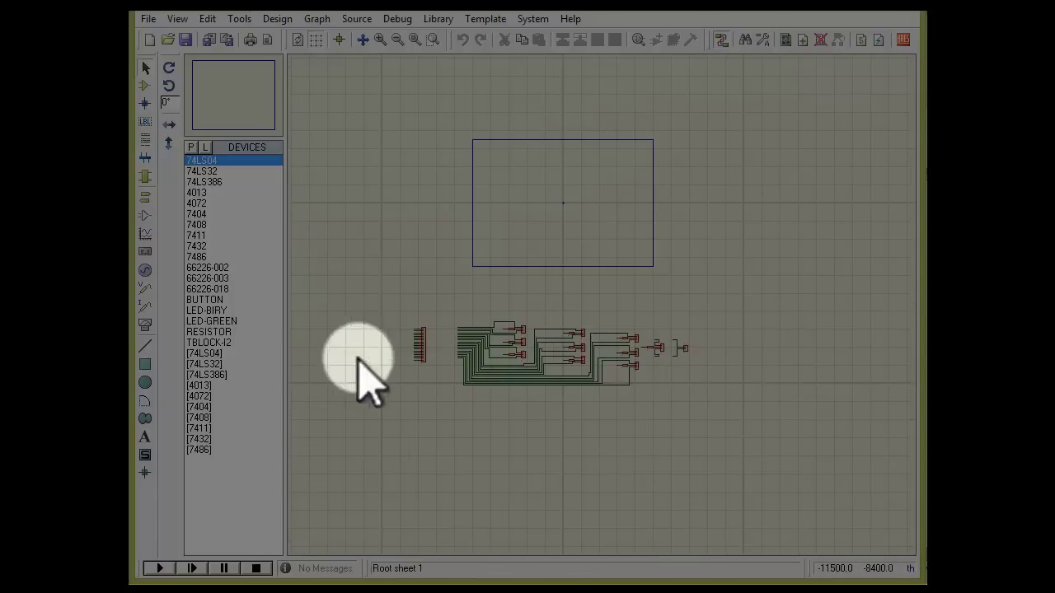
# Step: Generate the netlist and send the game schematic to ARES
pyautogui.click(904, 43)
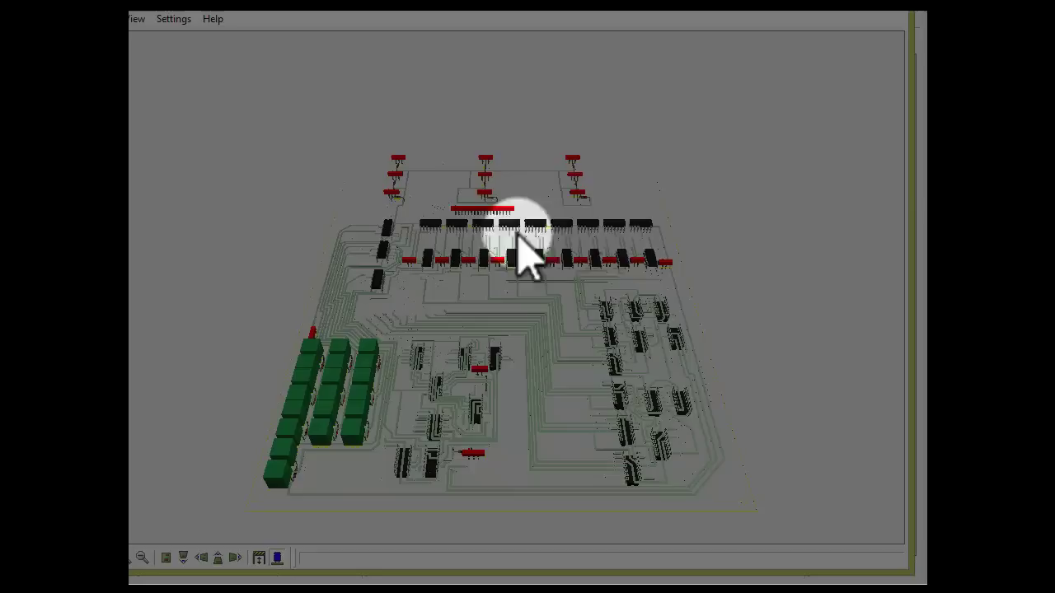
# Step: Rotate the 3D game board to an angled view
pyautogui.moveTo(666, 302); pyautogui.dragTo(440, 381)
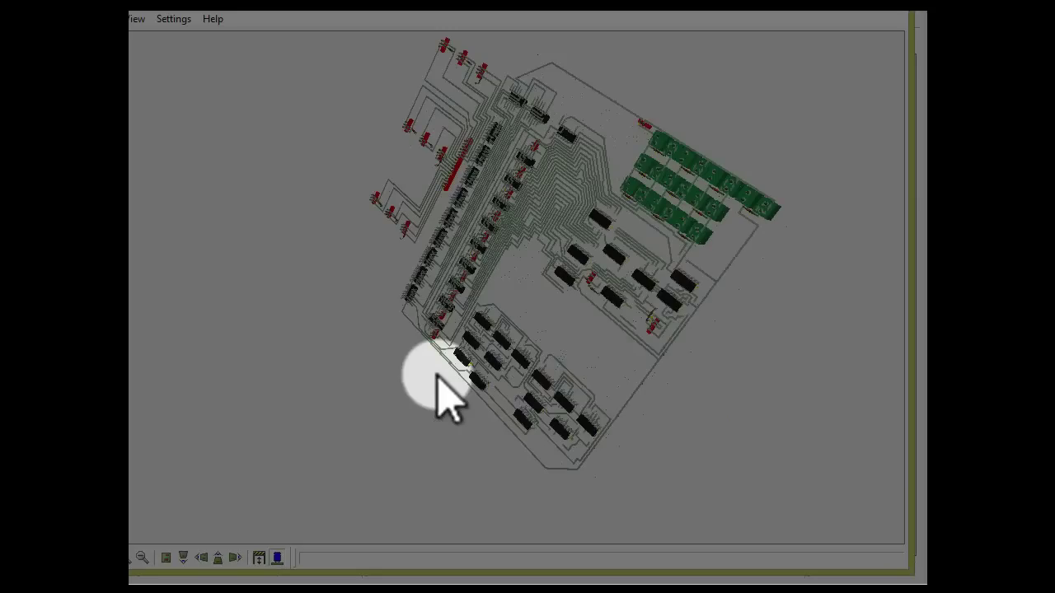